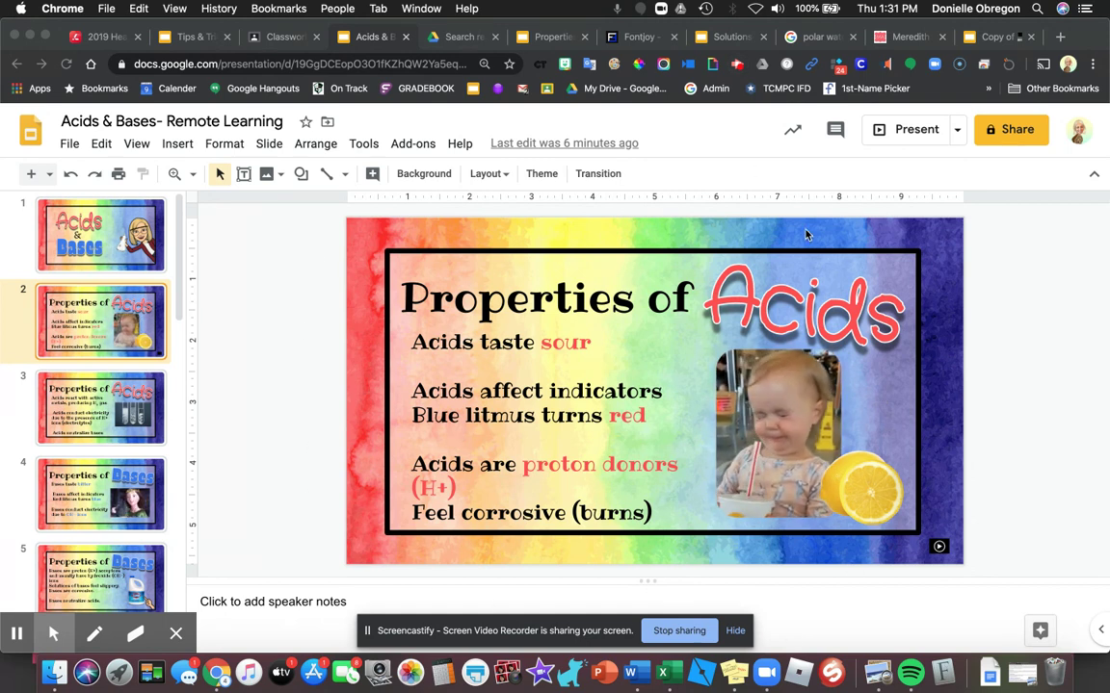
- Insert the 'Acids & Bases- Remote Learning' video from Google Drive onto slide 2
left_click(737, 64)
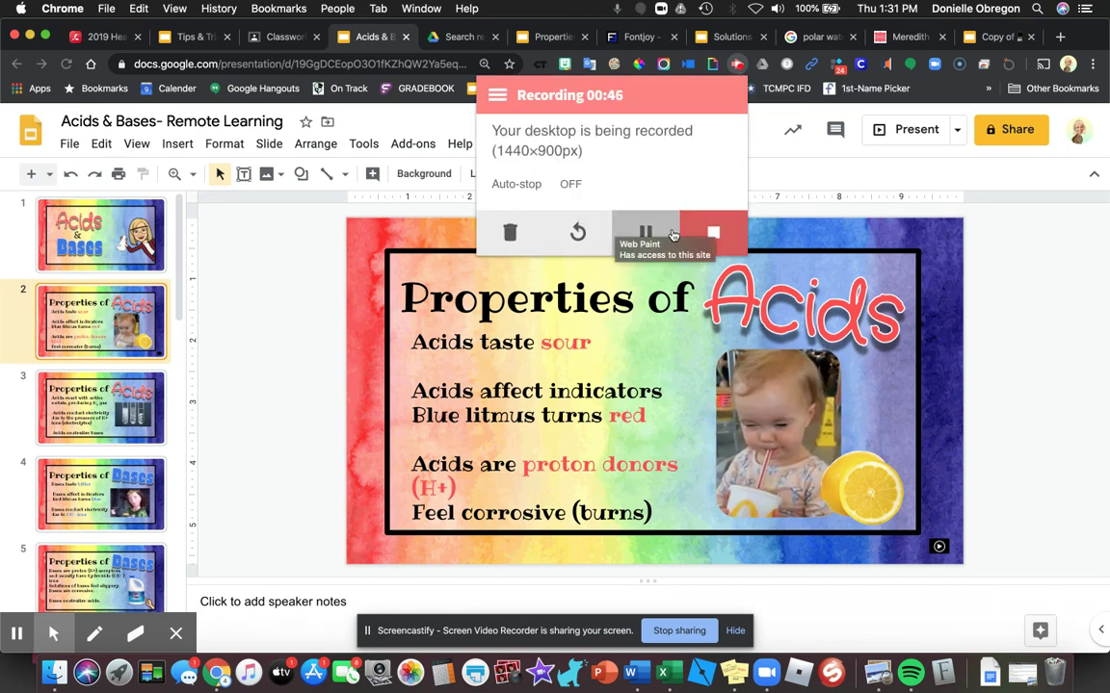
left_click(983, 349)
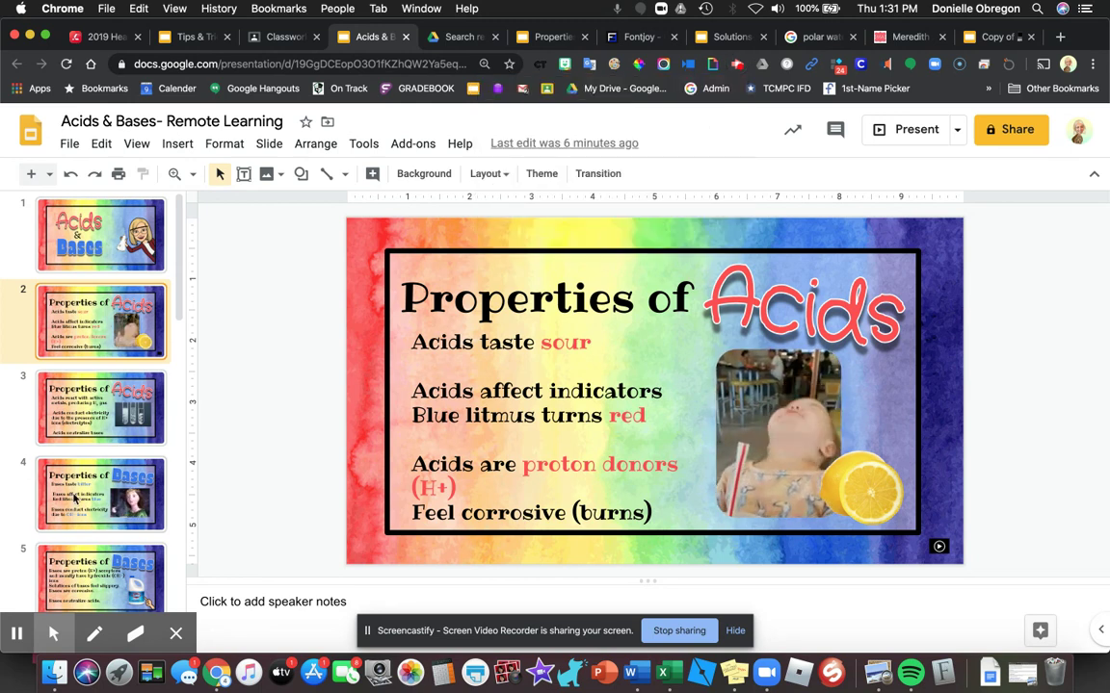
mouse_move(34, 640)
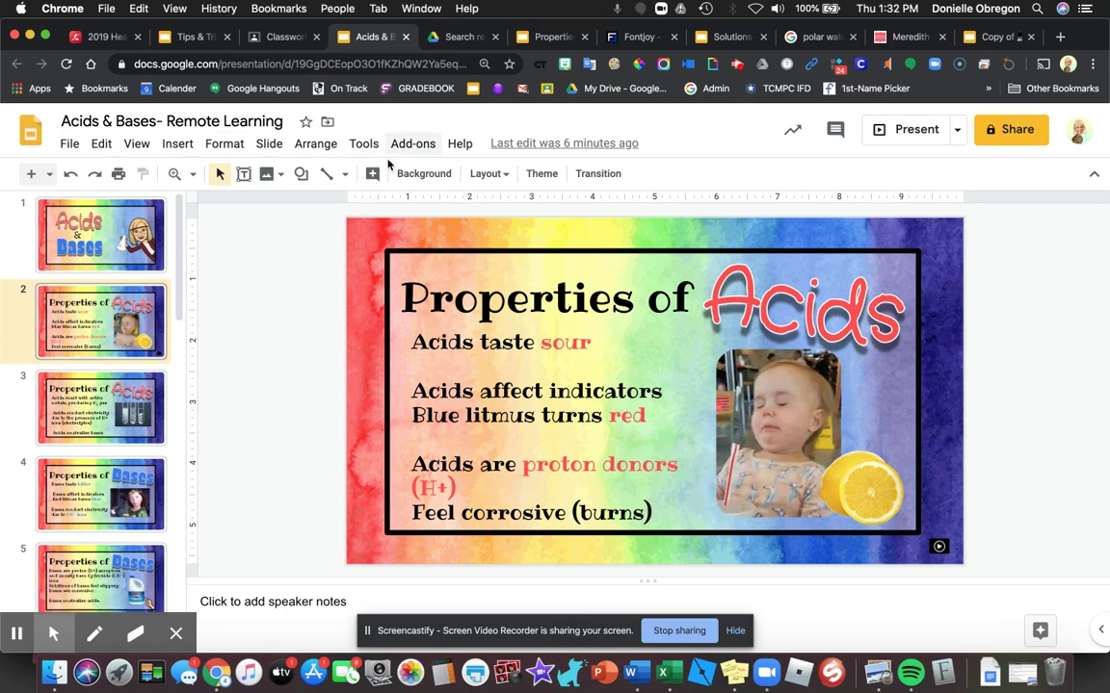
left_click(190, 145)
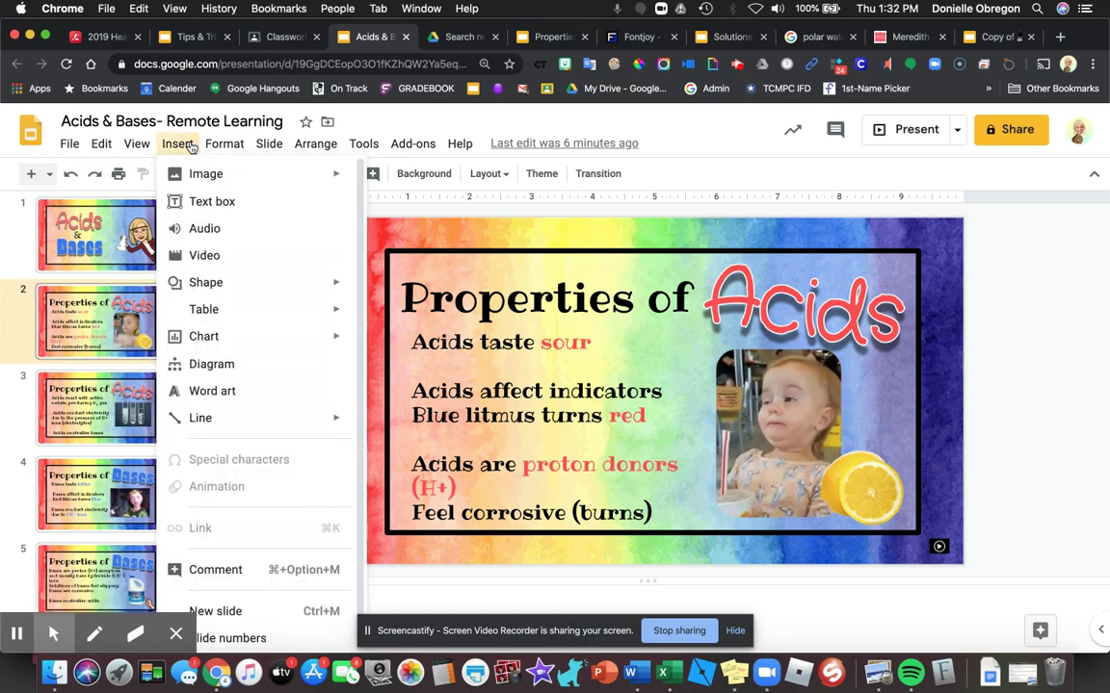
left_click(210, 254)
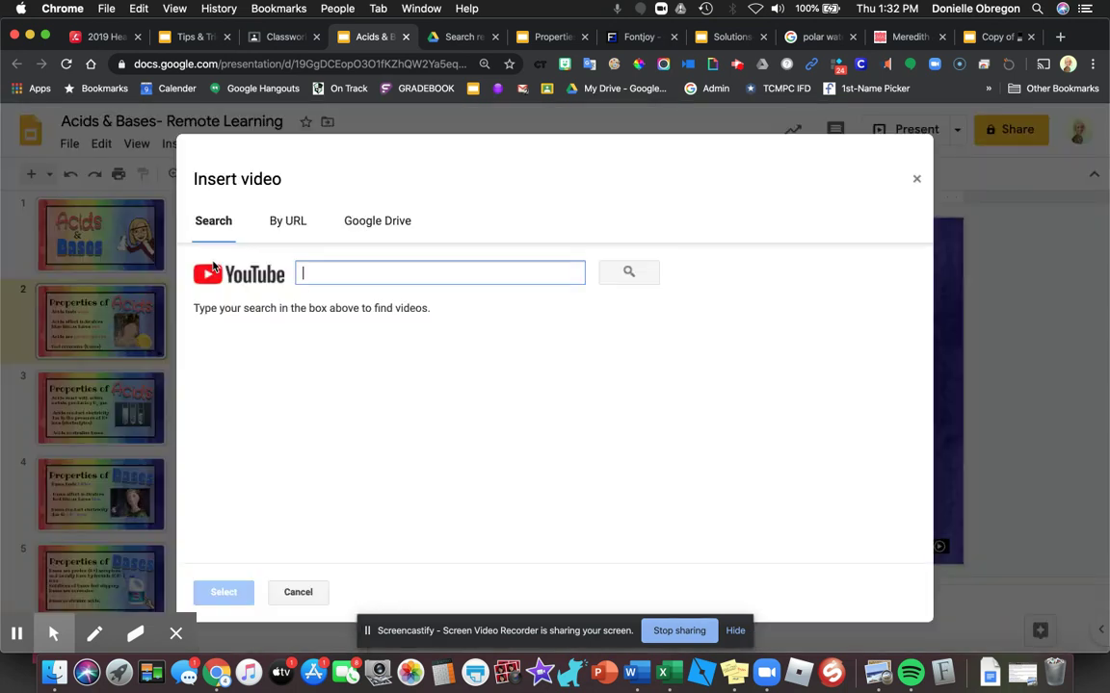
left_click(364, 220)
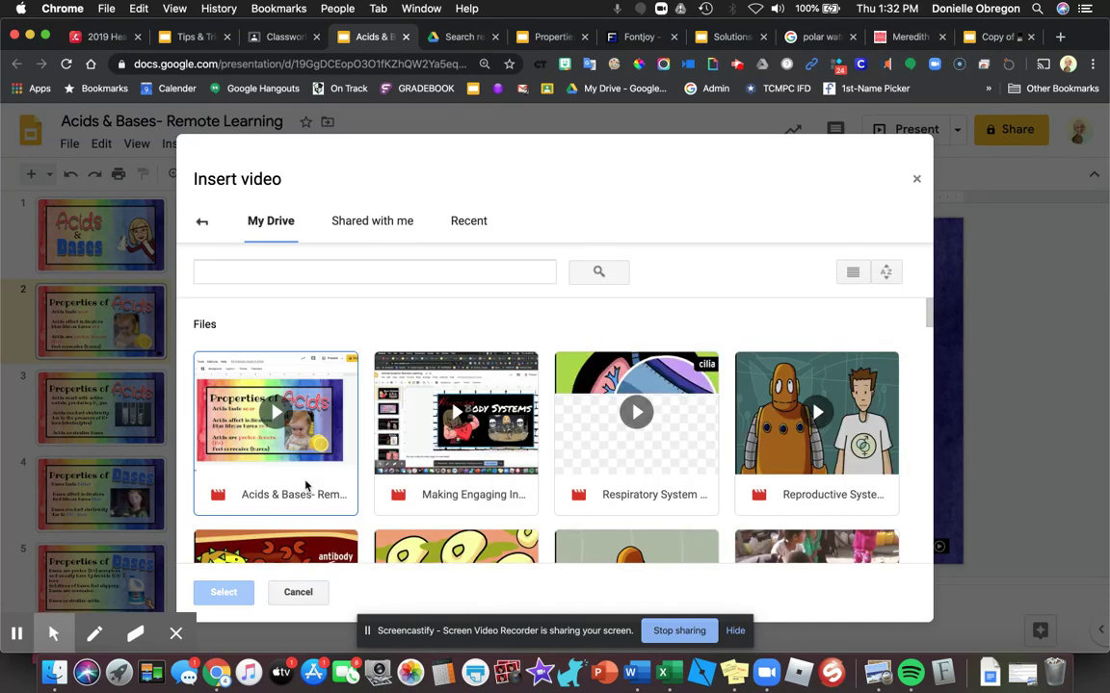
key("Escape")
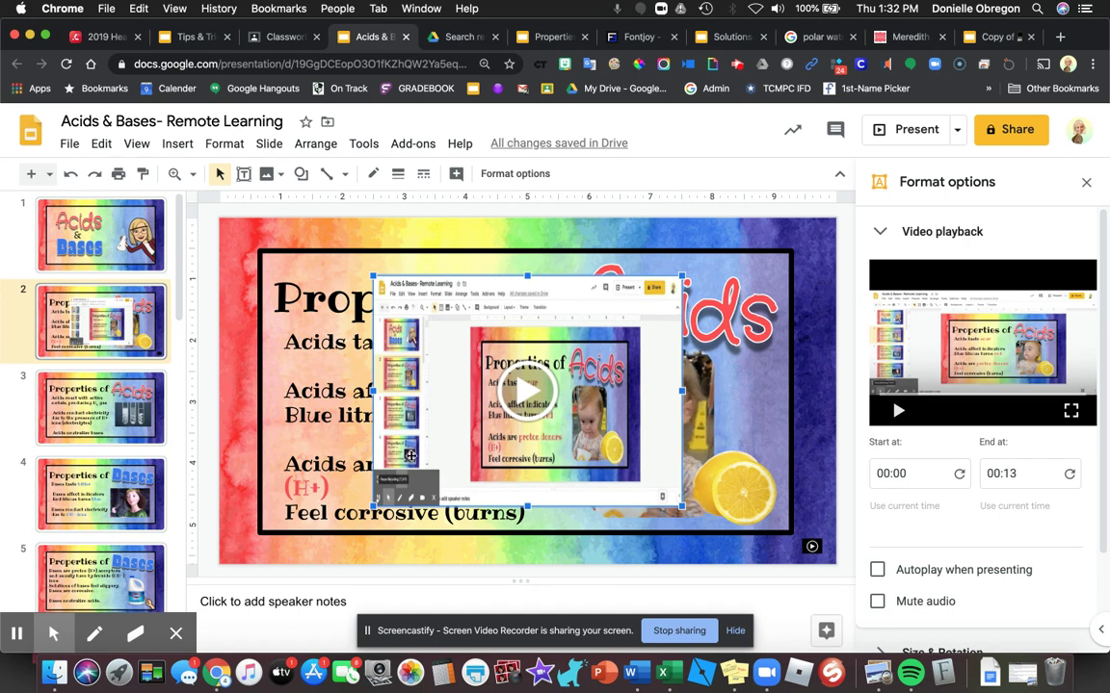
- Shrink the video to a tiny icon in slide 2's bottom-right corner, uncovering the acid text
left_click(412, 314)
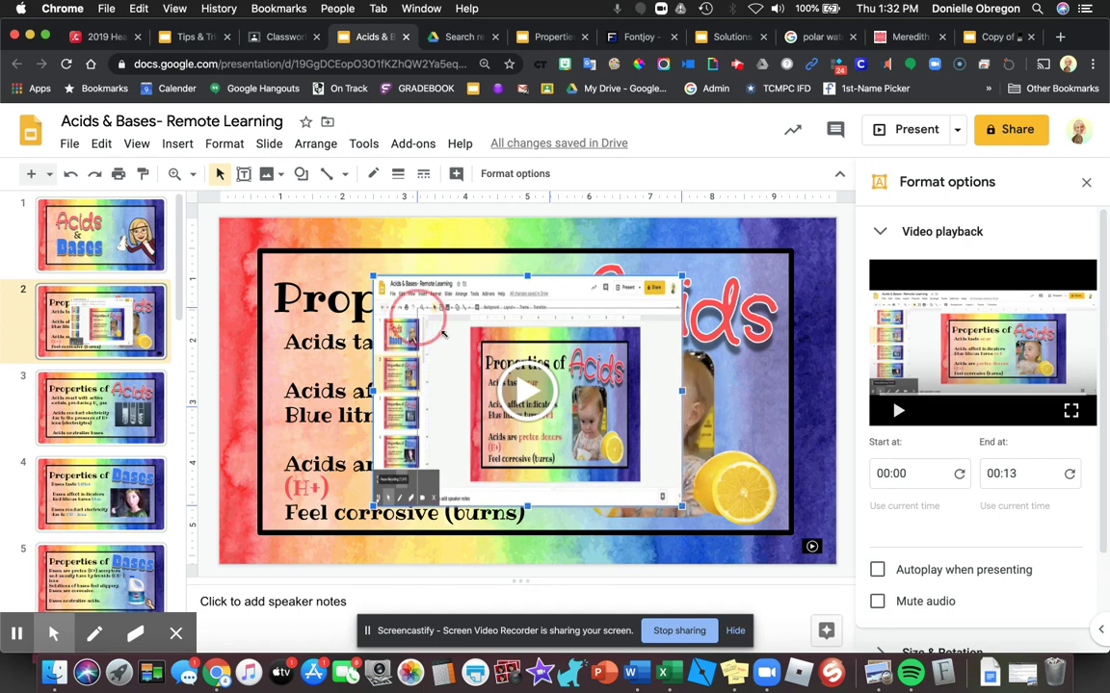
left_click(624, 465)
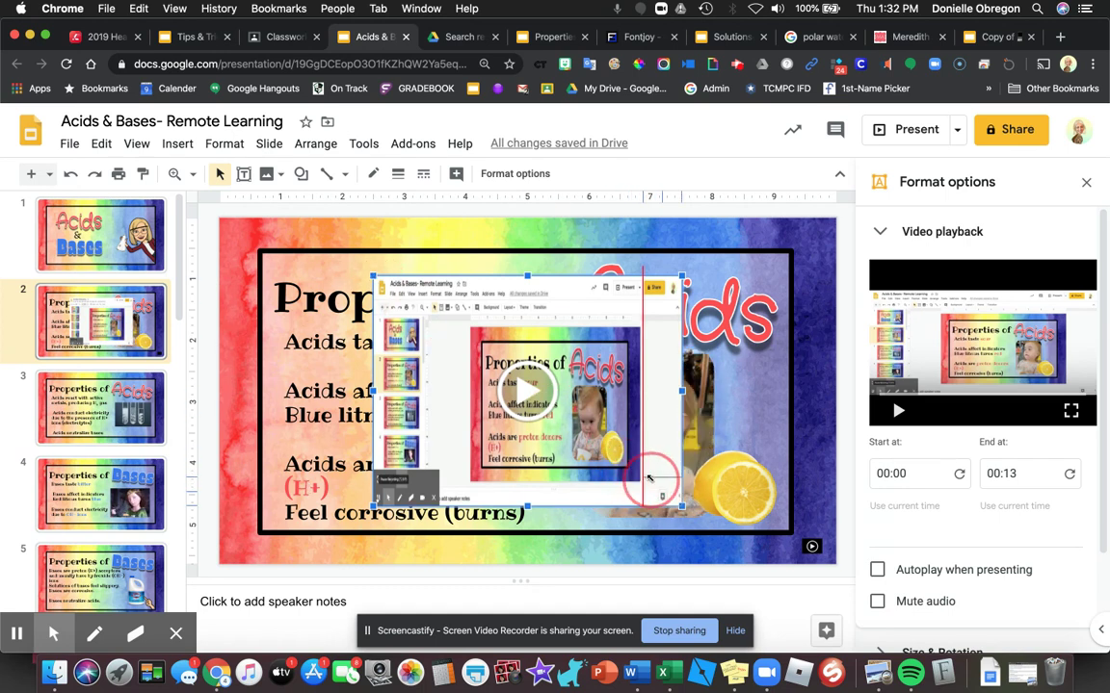
left_click_drag(655, 482, 814, 549)
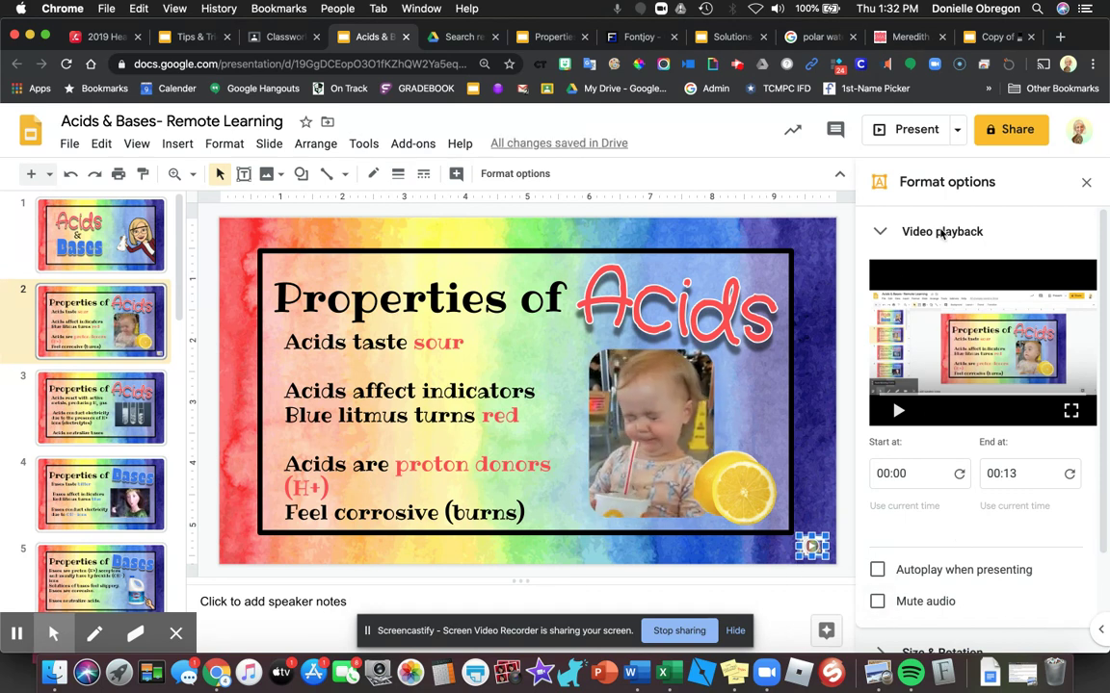
left_click(1086, 182)
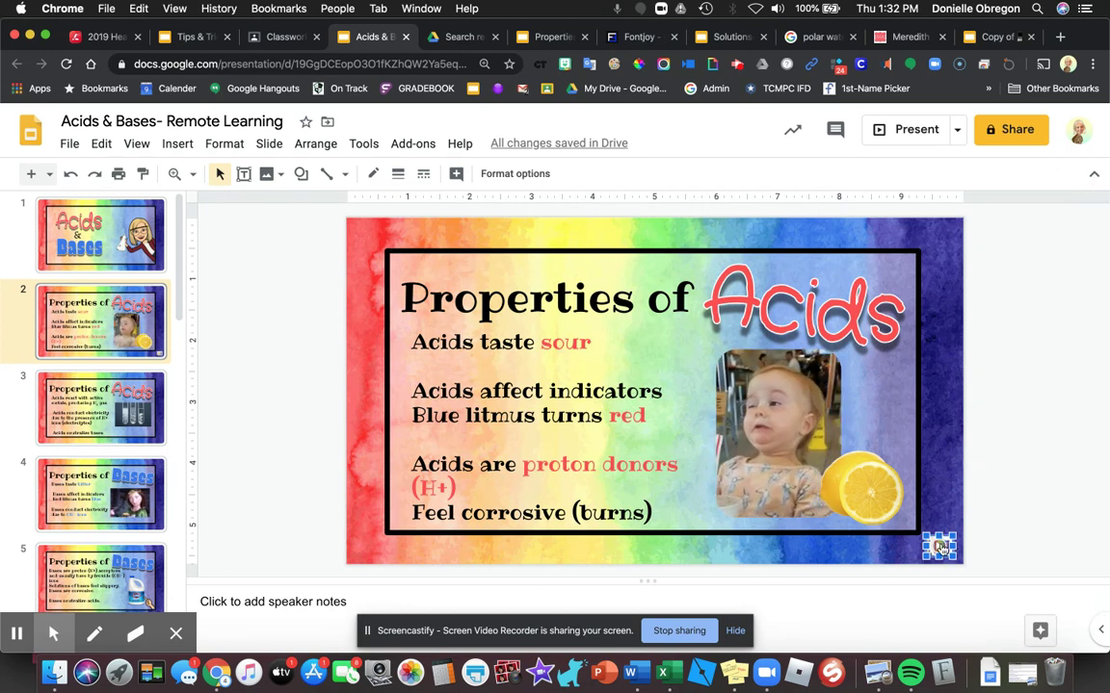
- Turn on 'Autoplay when presenting' for the tiny video, test its preview, then go to slide 3
left_click(510, 174)
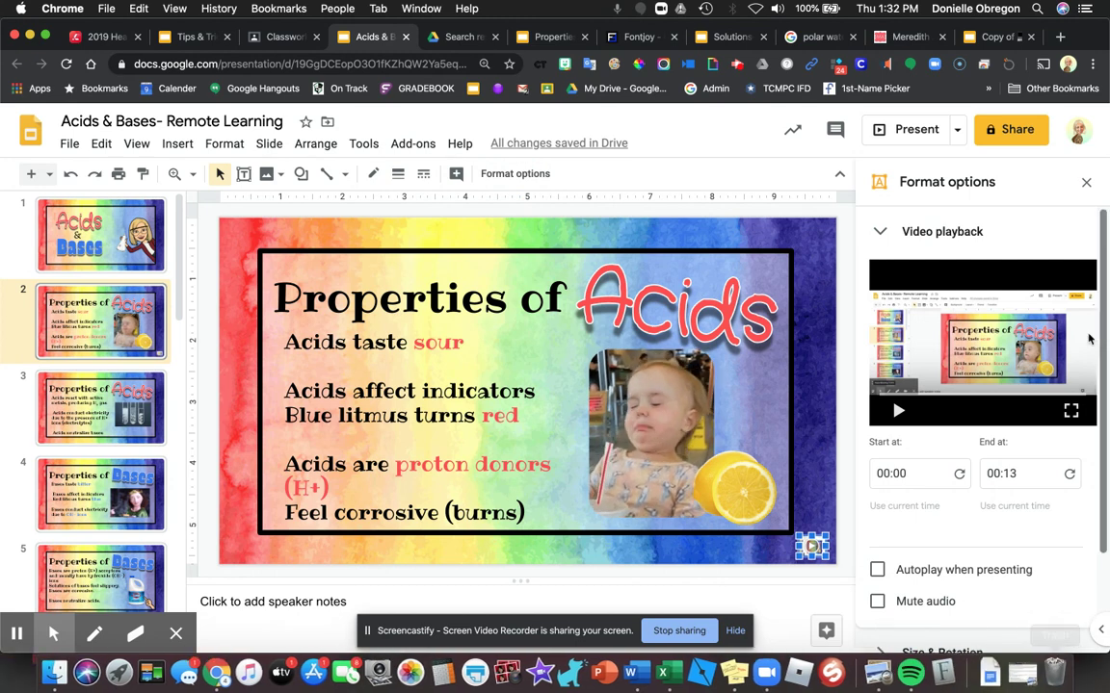
left_click(880, 570)
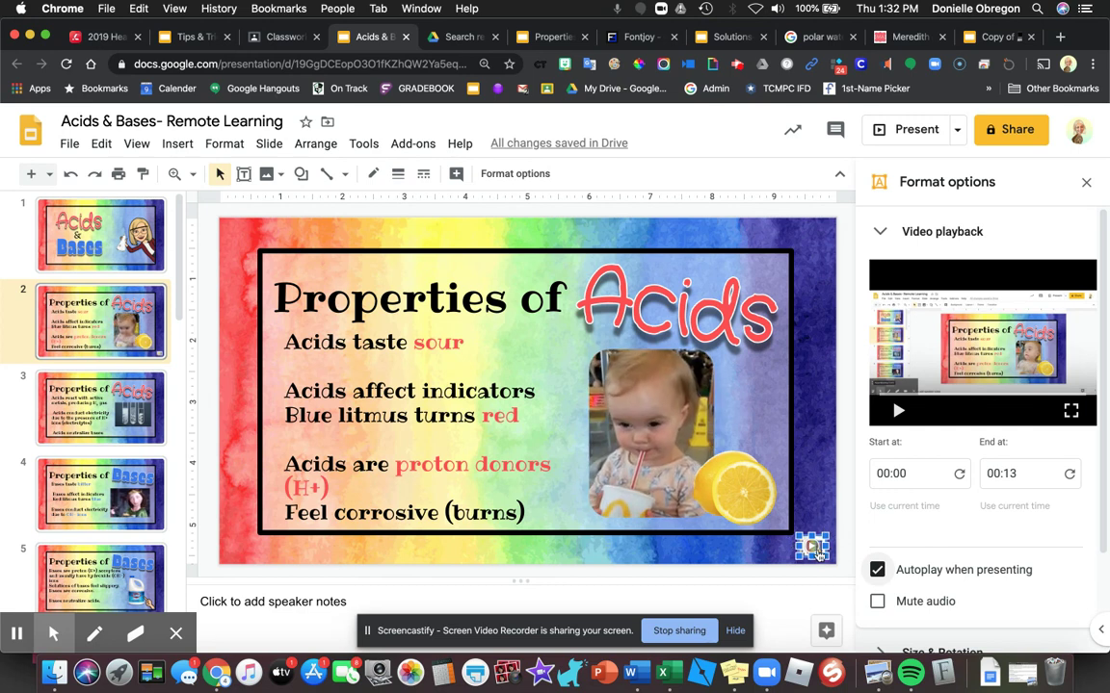
left_click(898, 408)
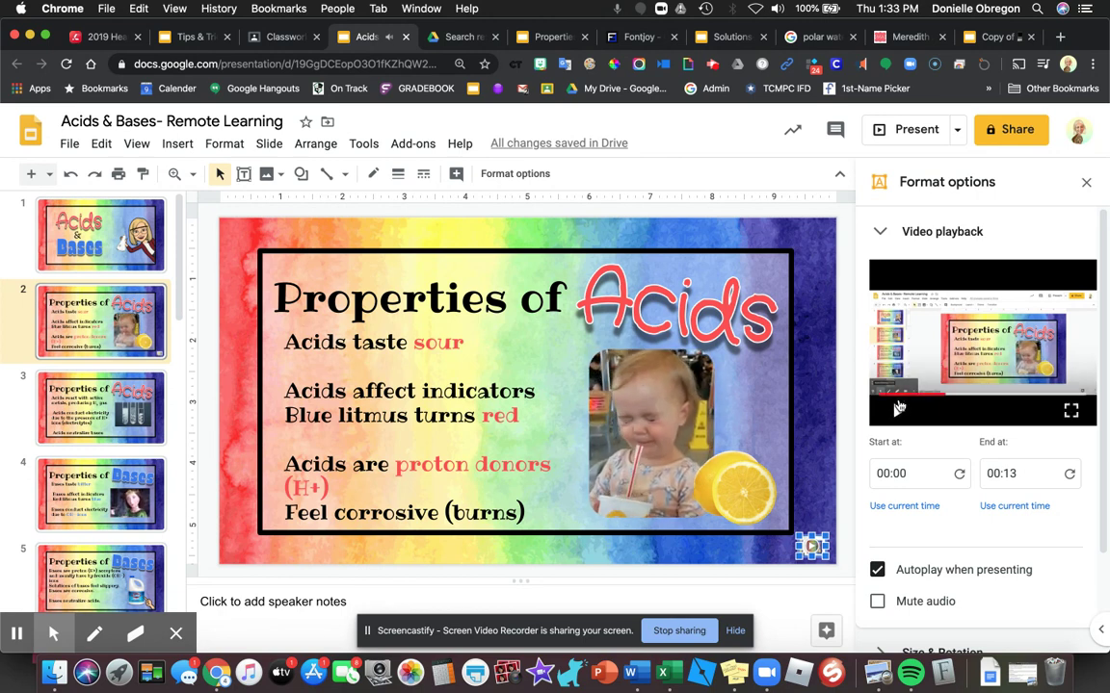
left_click(897, 408)
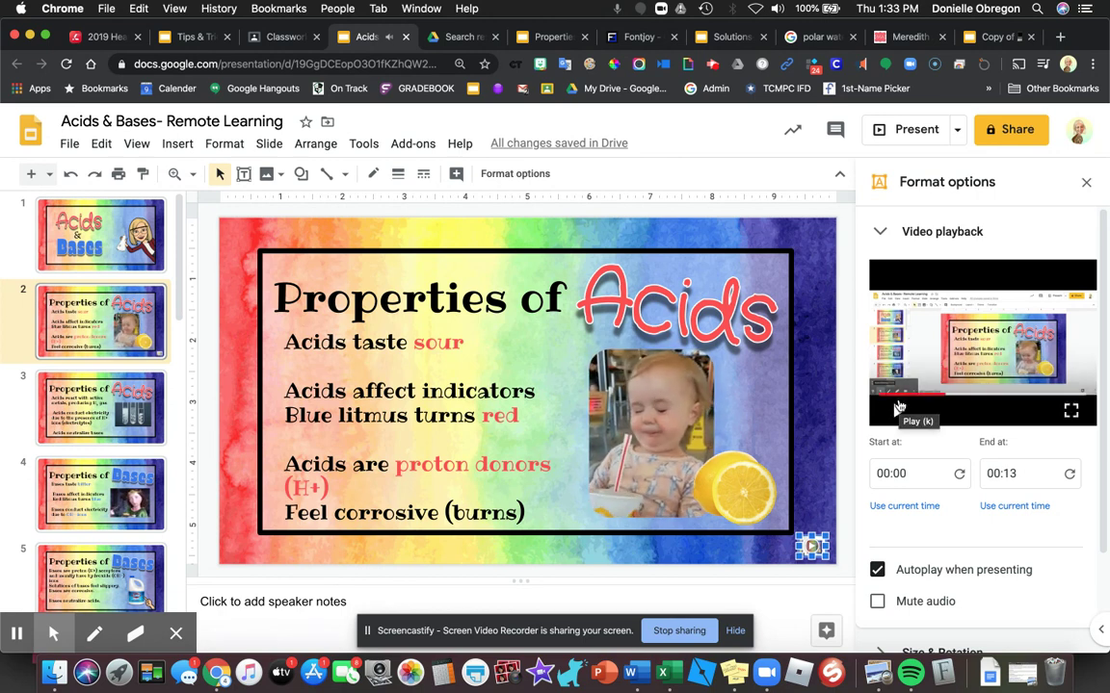
left_click(1087, 183)
left_click(144, 422)
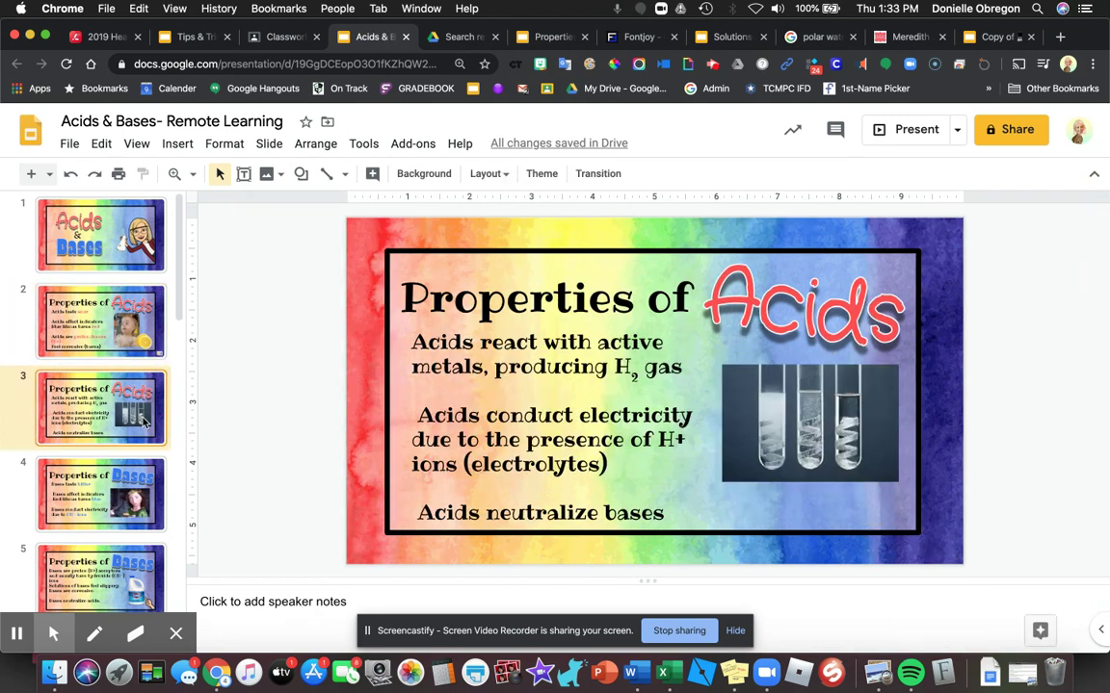
- Cancel inserting a video on slide 3 and return to slide 2 with its small video icon
left_click(183, 144)
left_click(218, 252)
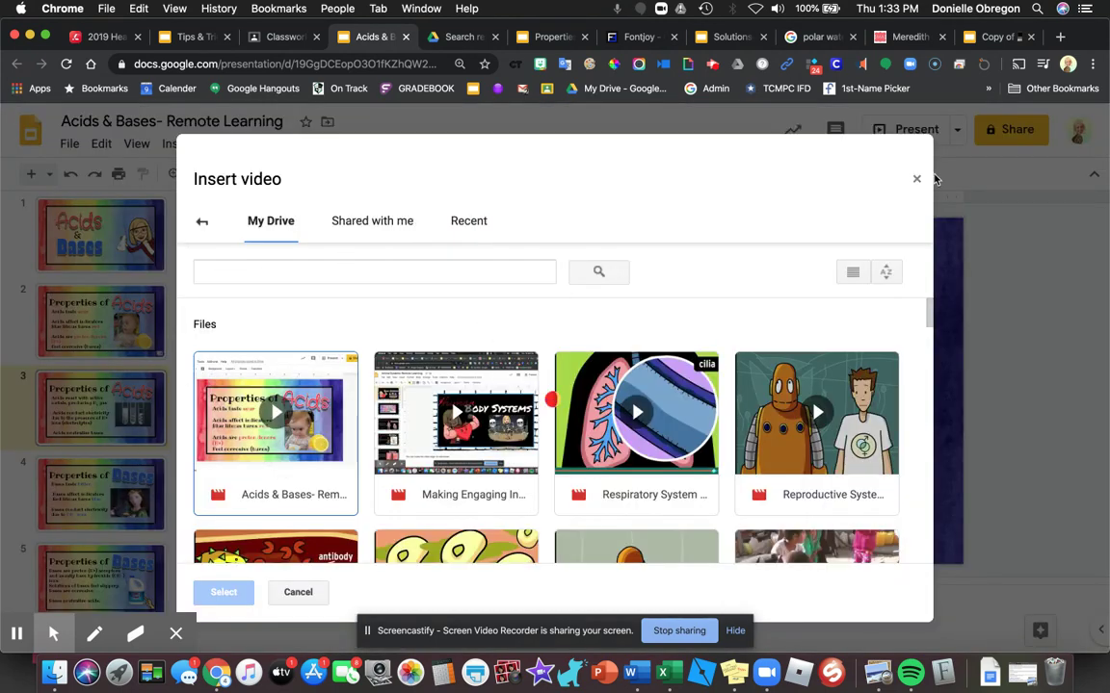
left_click(917, 181)
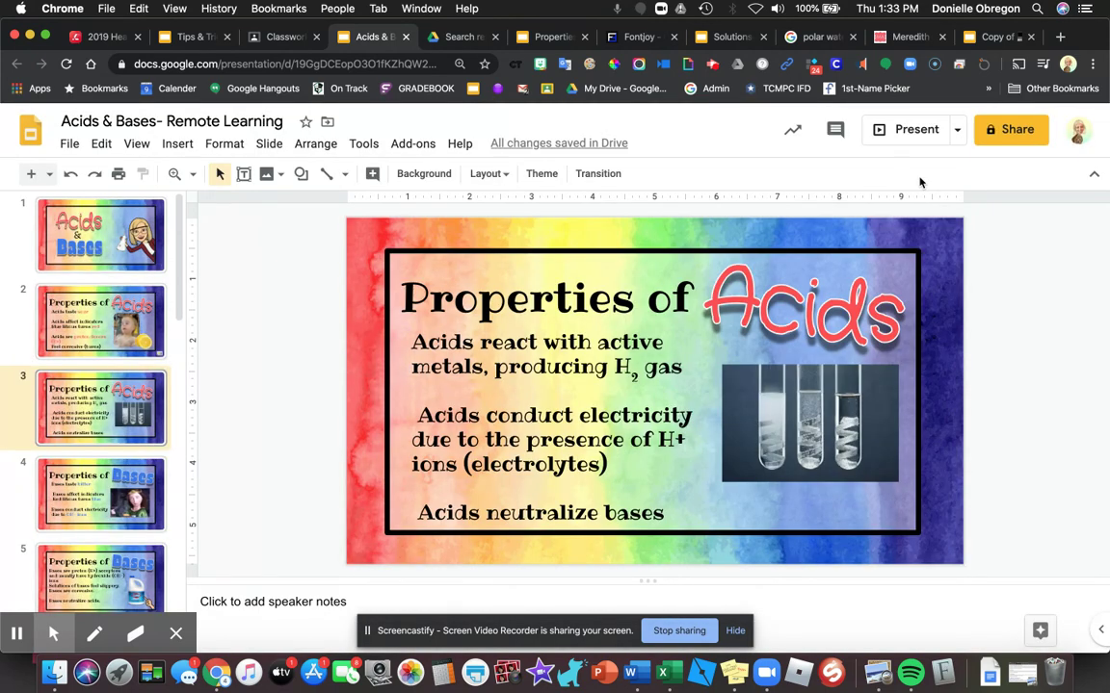
left_click(92, 351)
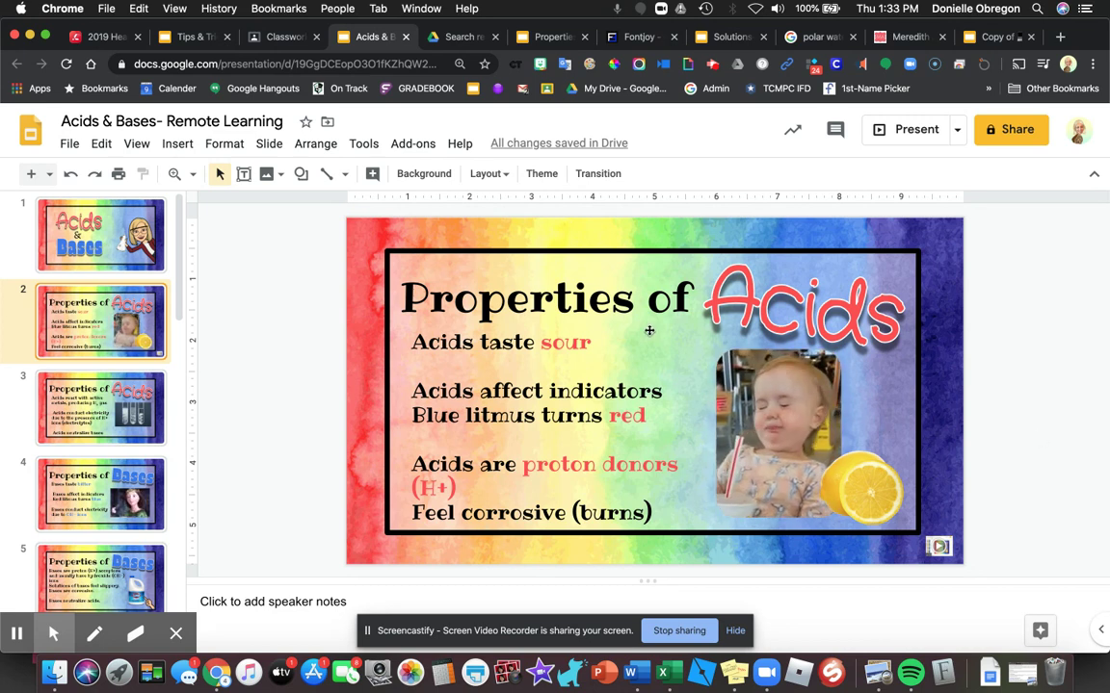
left_click(379, 55)
- Edit the deck's web address so it ends in '/present' instead of 'edit#slide=…'
left_click_drag(576, 77, 576, 77)
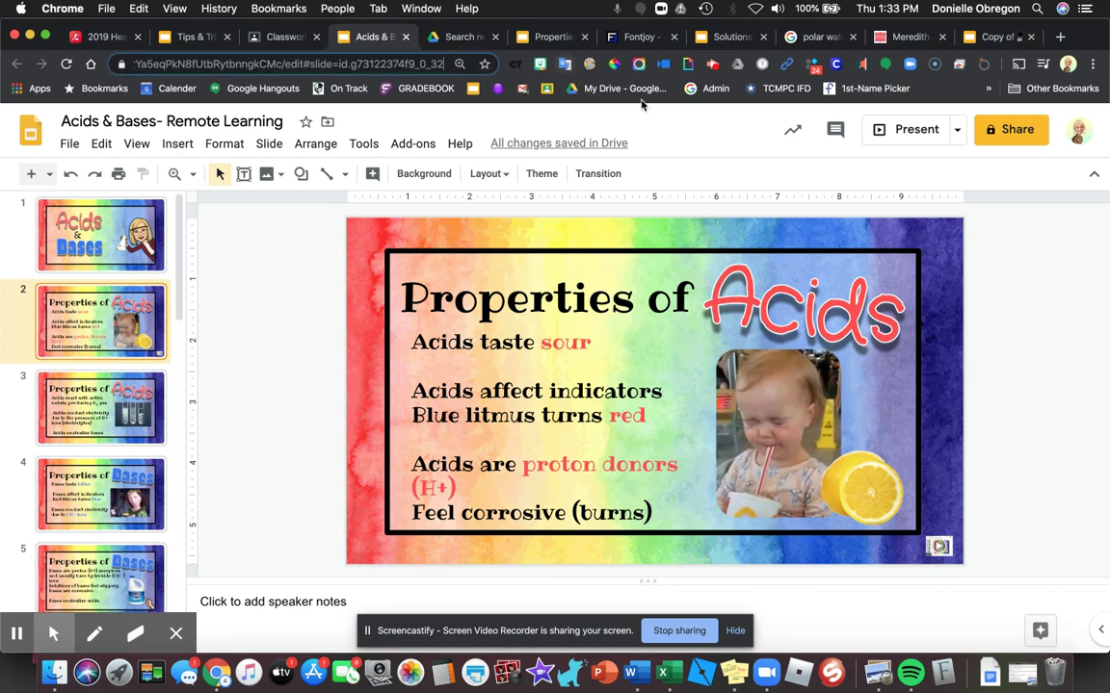
left_click_drag(286, 63, 460, 73)
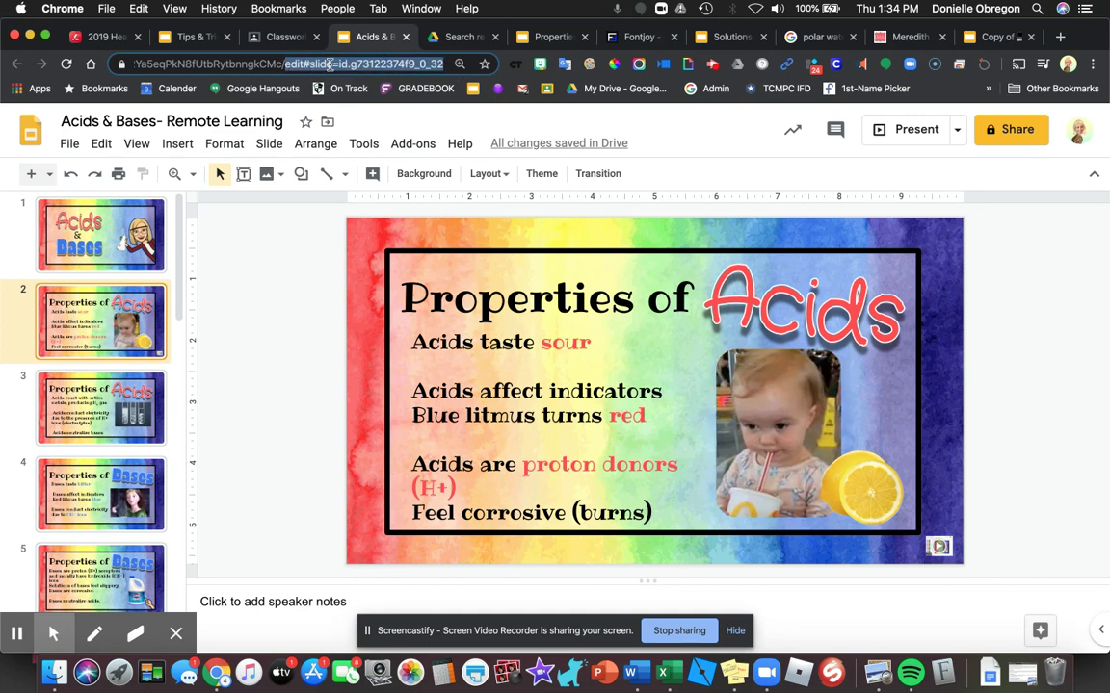
type("present")
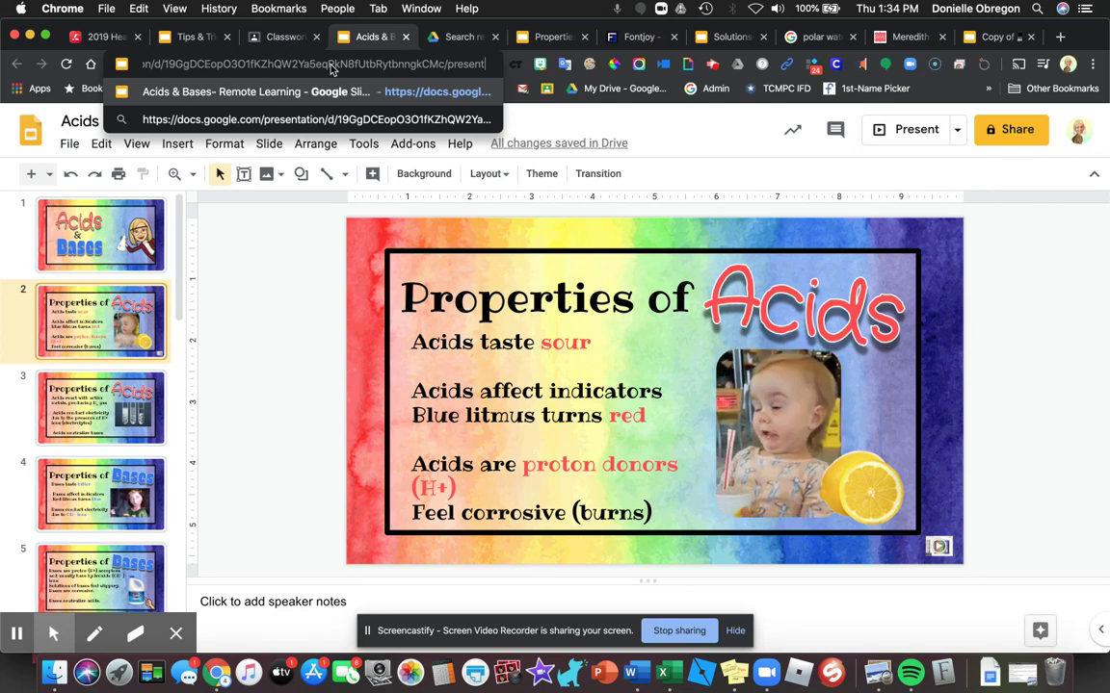
left_click_drag(323, 64, 257, 257)
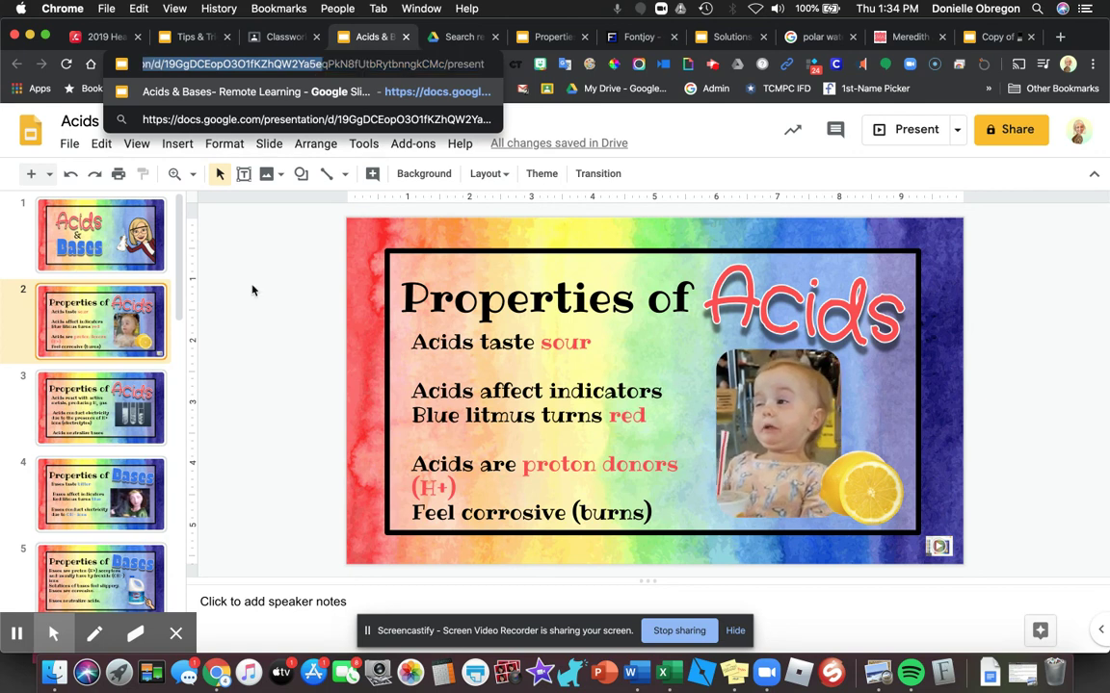
left_click(234, 234)
- Copy the /present link and bring up the Google Classroom assignment form
right_click(279, 58)
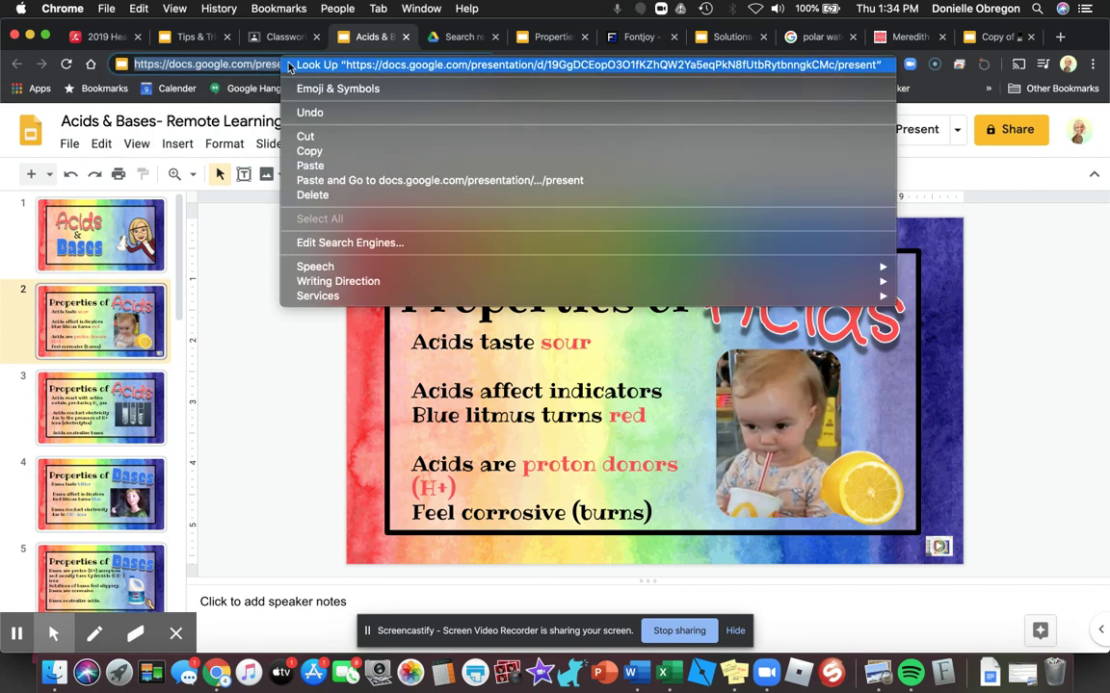
left_click(360, 152)
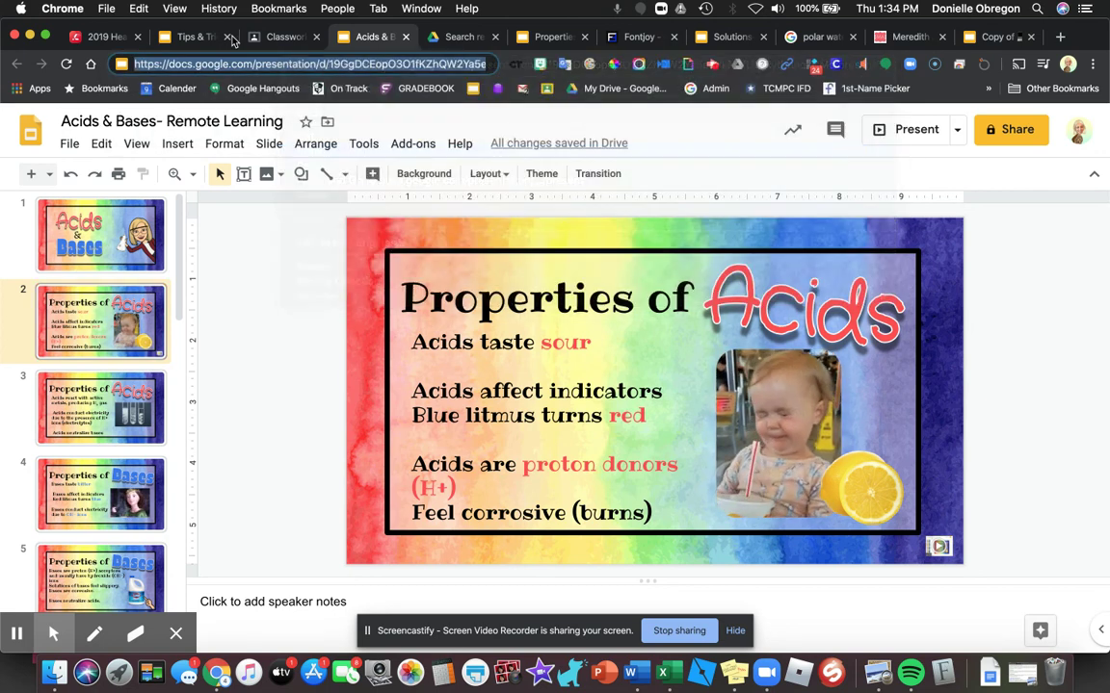
left_click(281, 39)
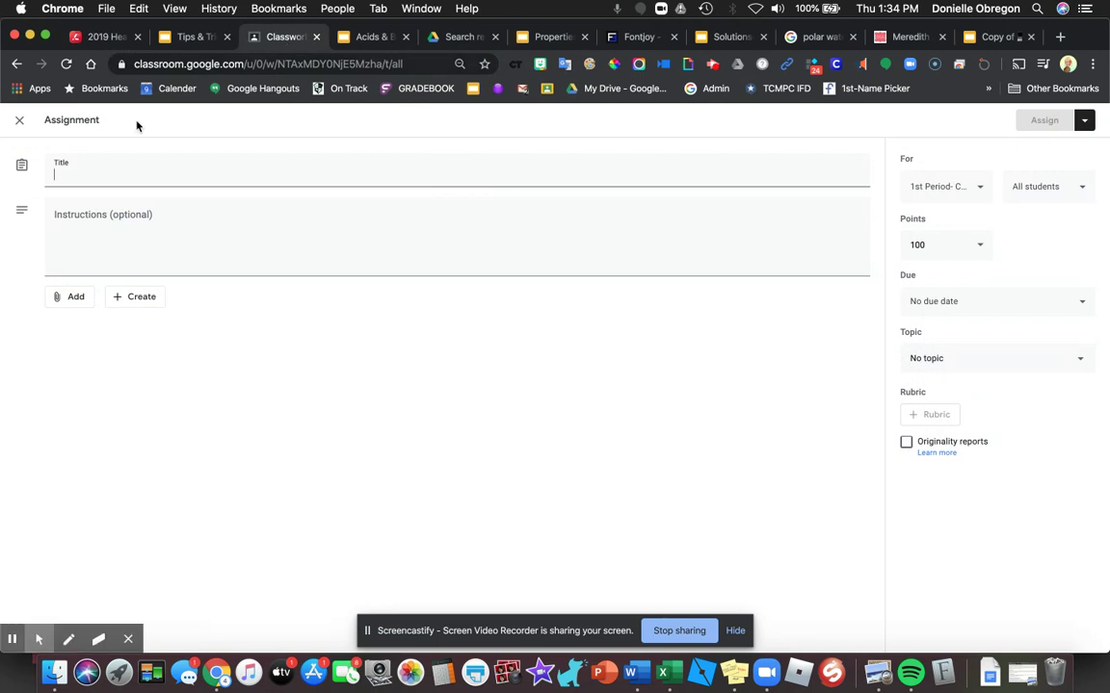
left_click(83, 303)
- Attach the copied /present slides link to the Classroom assignment as a Link
left_click(90, 344)
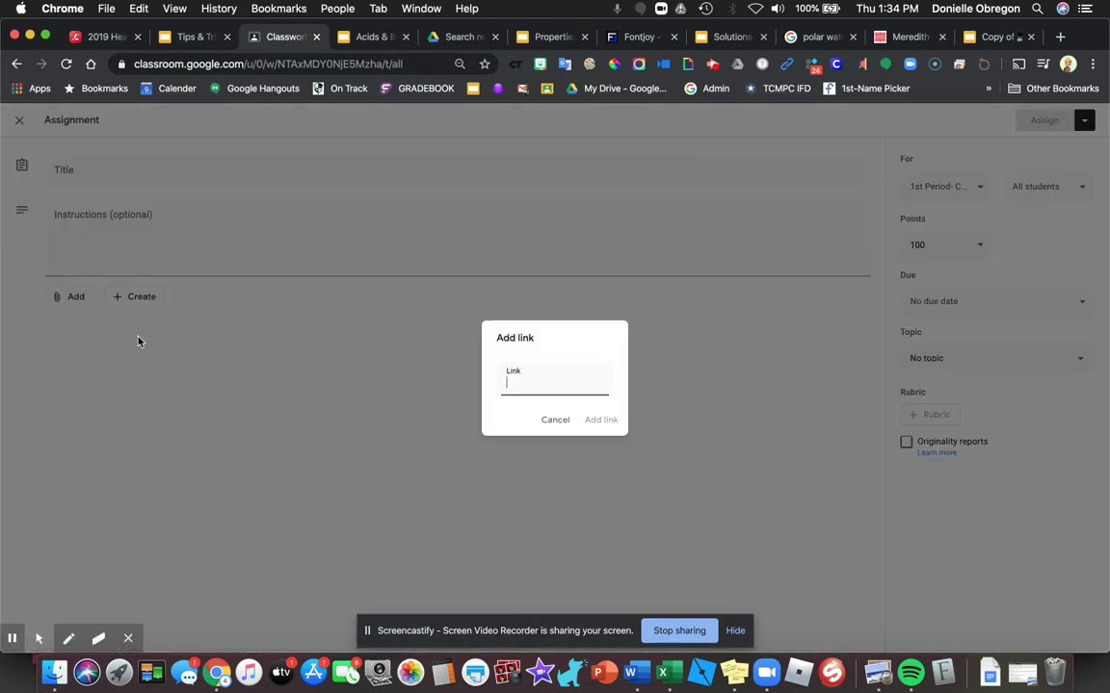
right_click(518, 384)
left_click(564, 482)
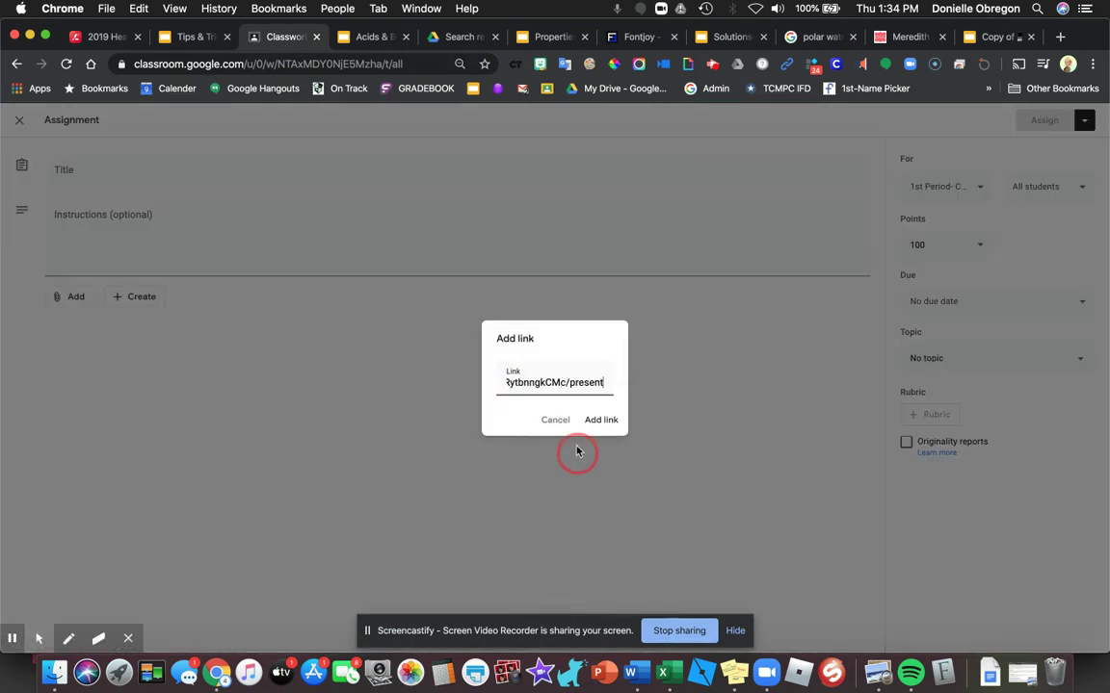
left_click(598, 419)
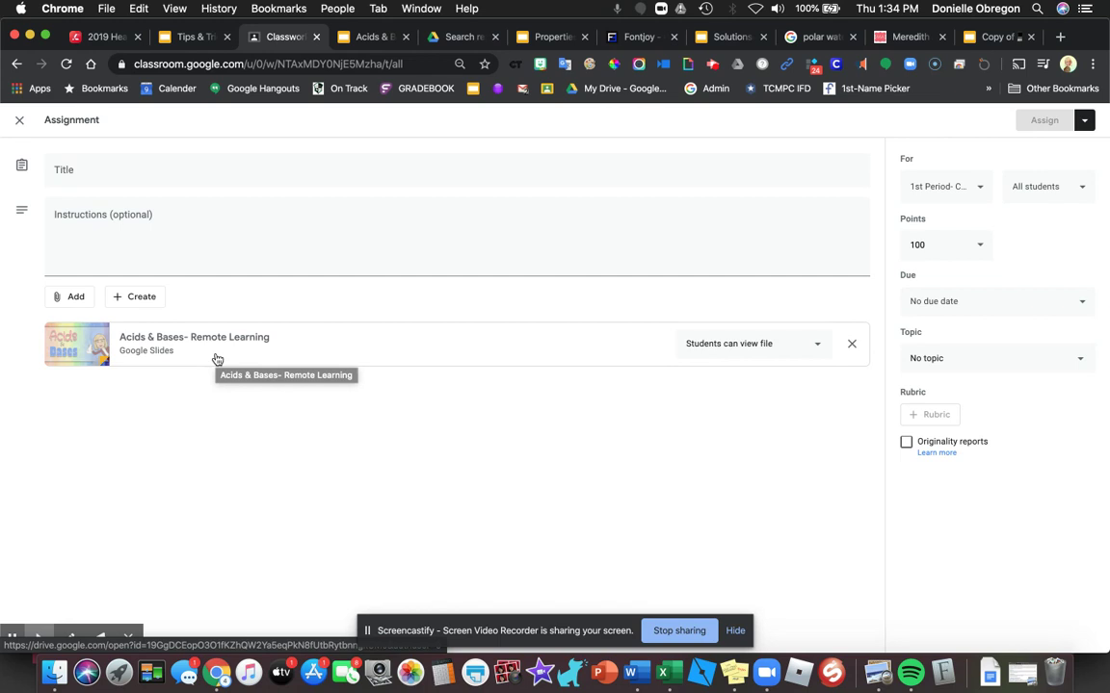
left_click(361, 39)
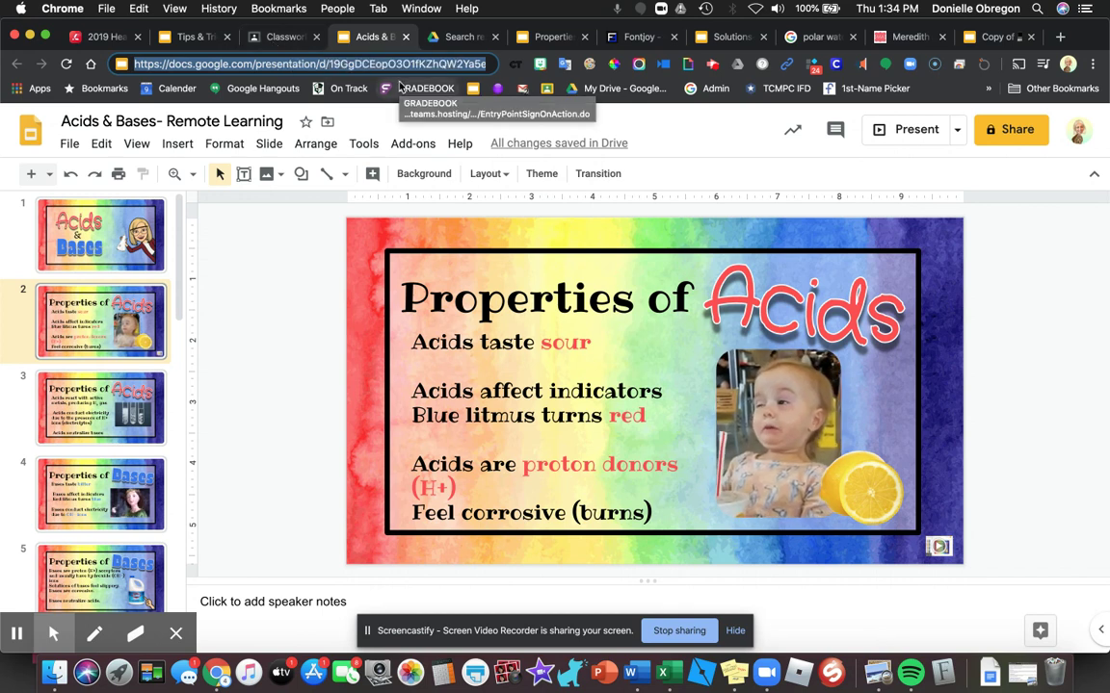
- Load the /present link and advance the full-screen slideshow through slides 2 and 3
key("Return")
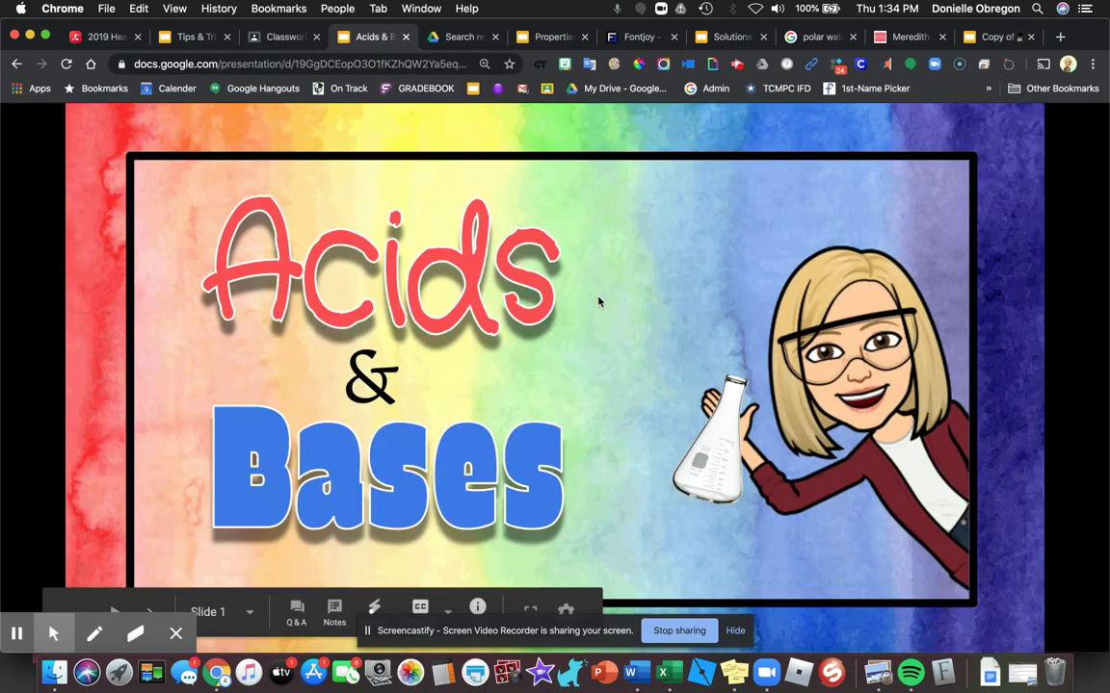
left_click(598, 302)
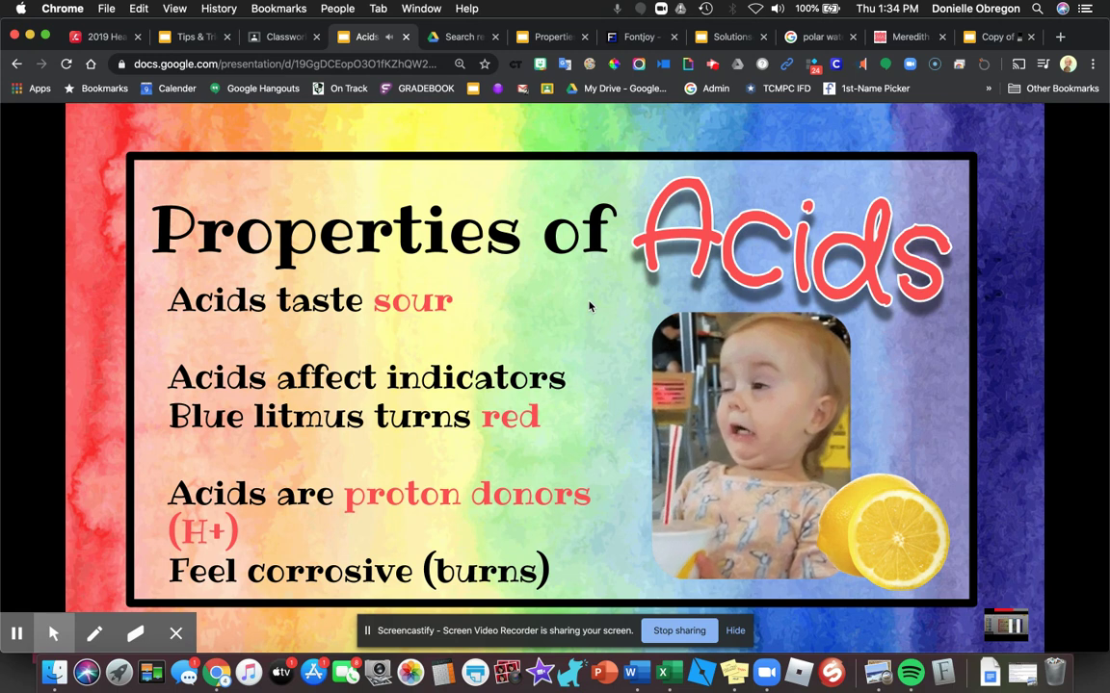
left_click(589, 307)
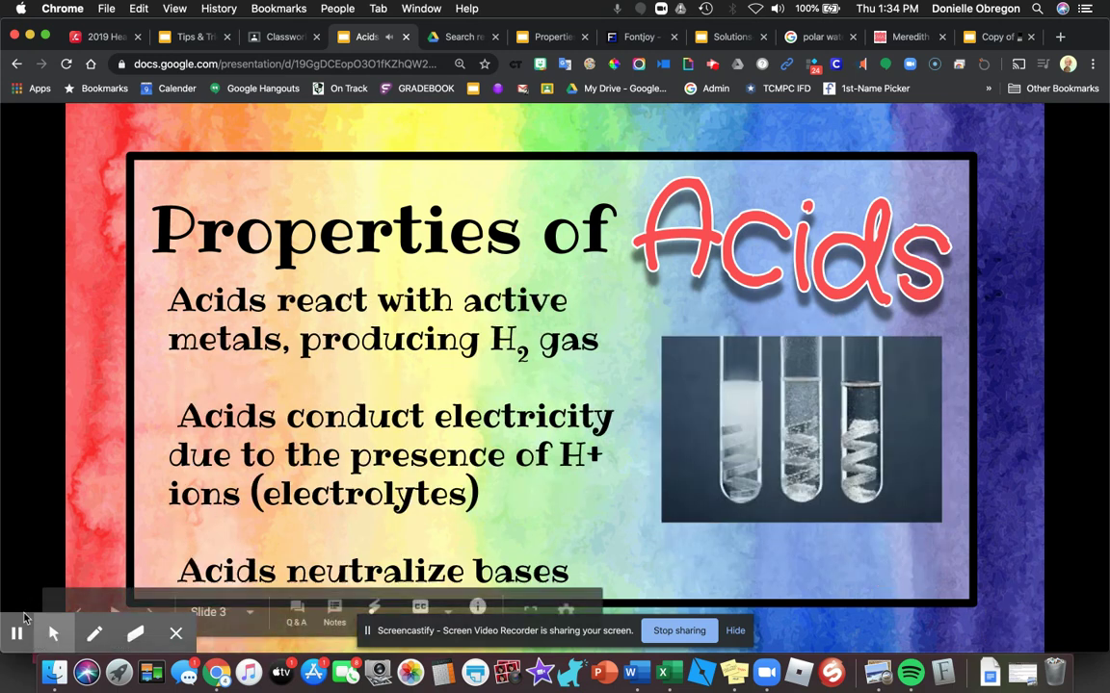